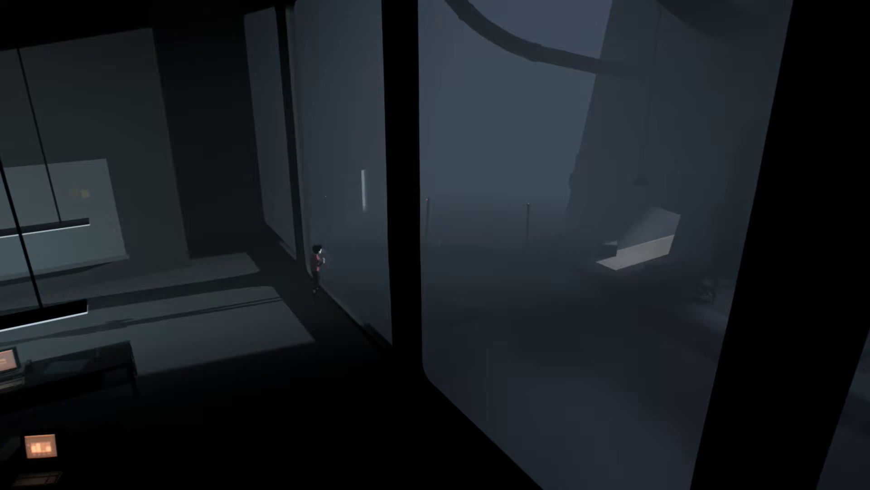
pyautogui.press('Left')
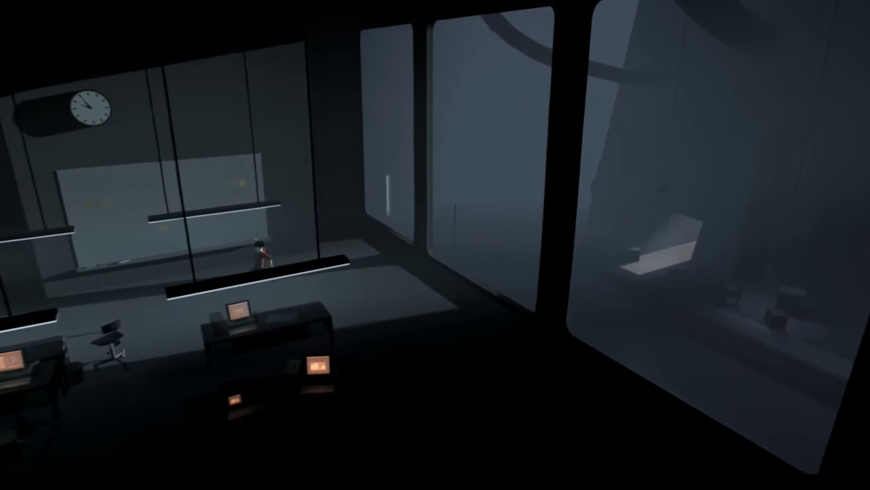
pyautogui.press('Left')
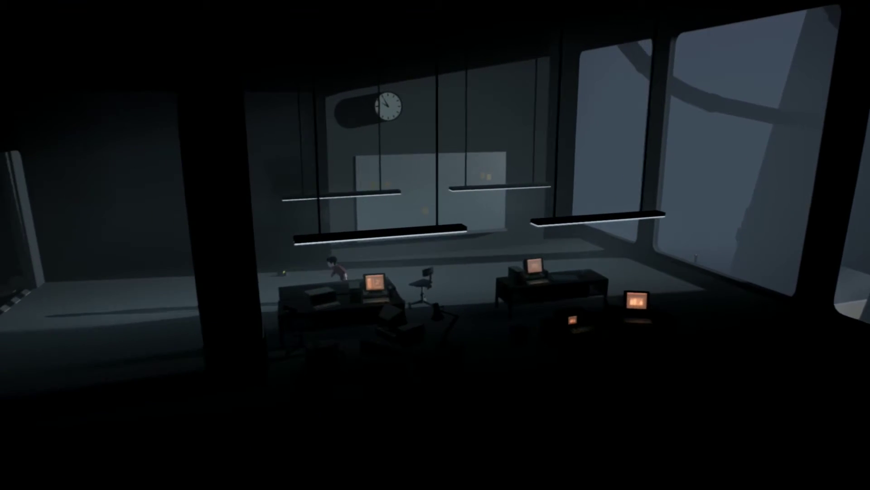
pyautogui.press('Left')
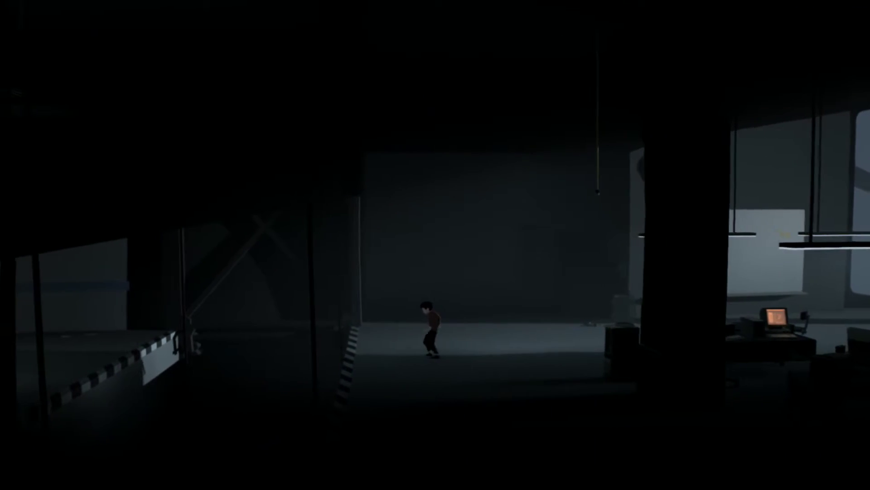
pyautogui.press('Right')
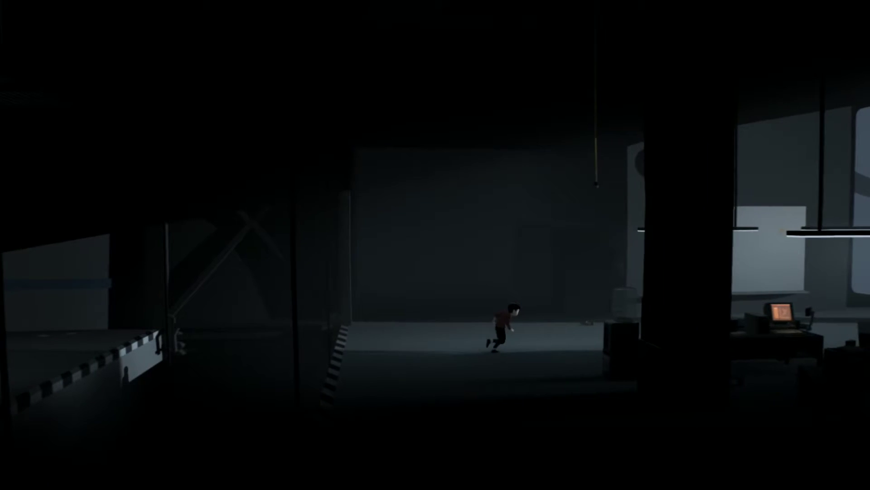
pyautogui.press('Right')
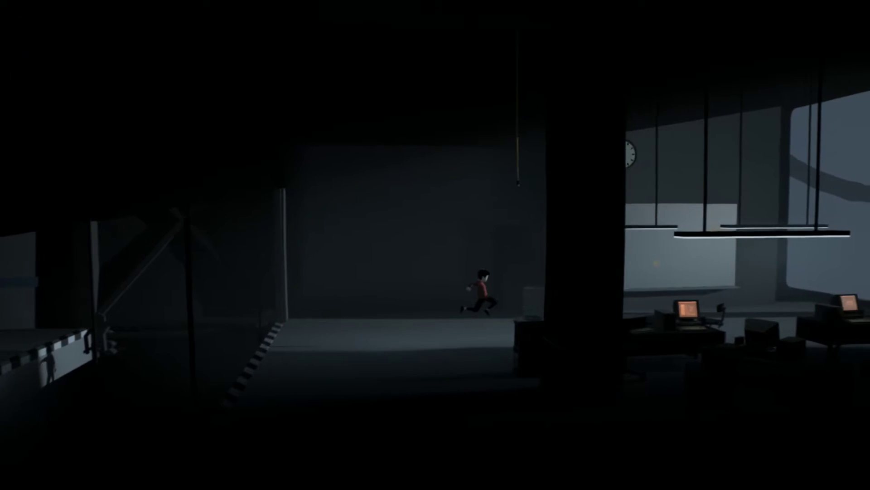
pyautogui.press('Left')
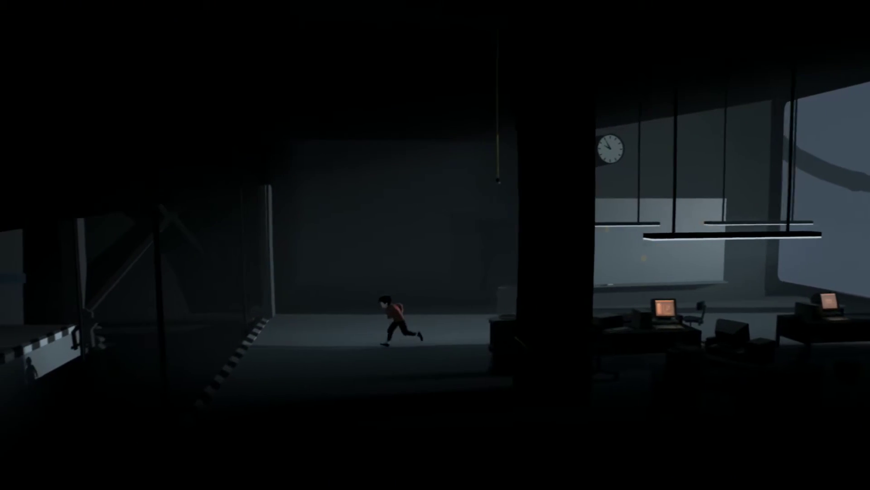
pyautogui.press('Left')
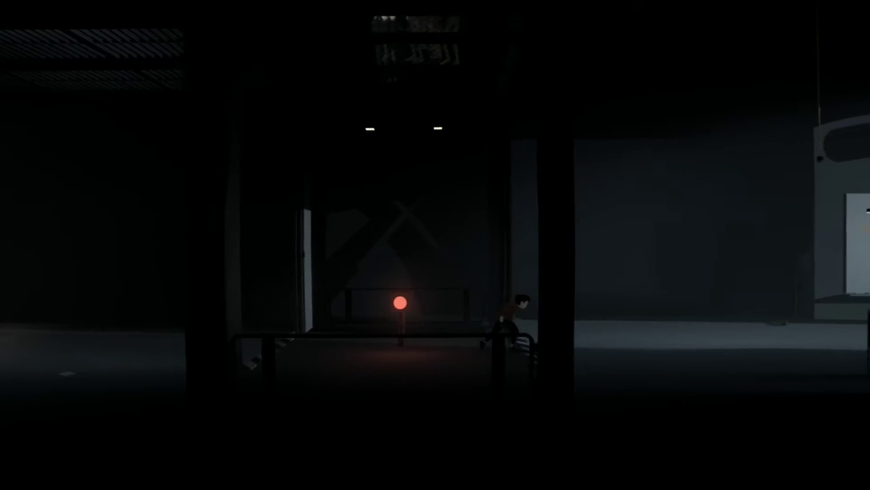
pyautogui.press('Right')
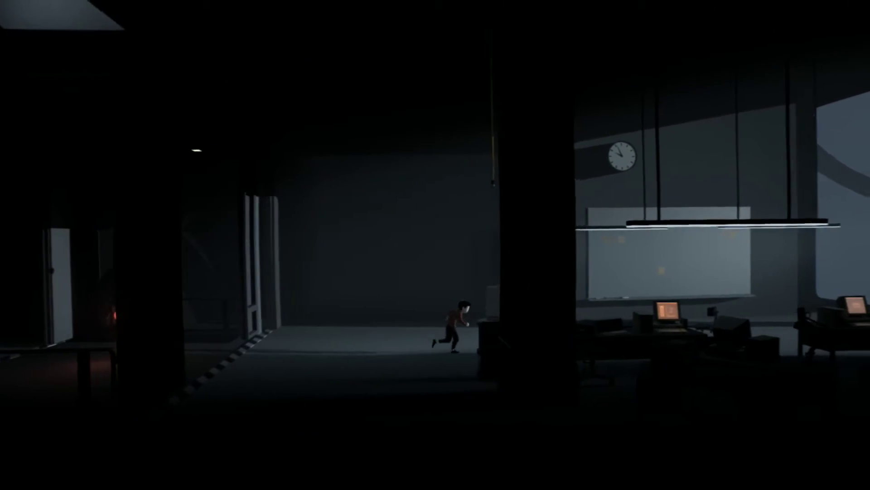
pyautogui.press('Left')
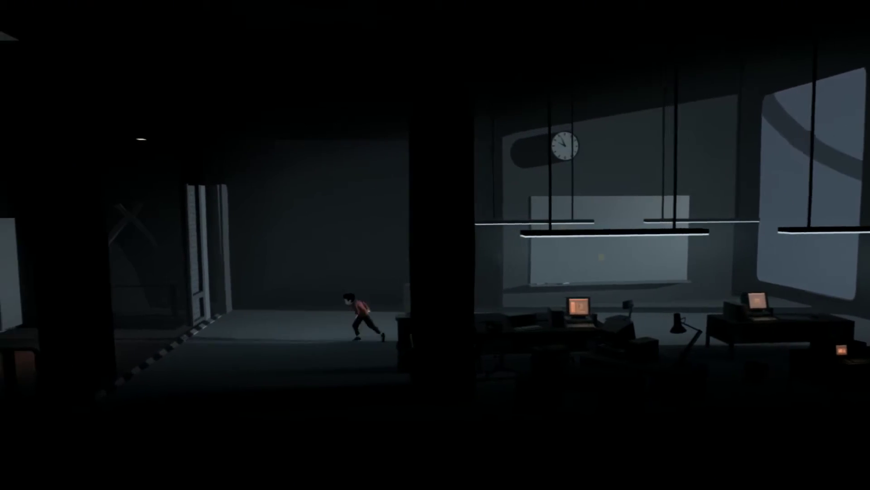
pyautogui.press('Left')
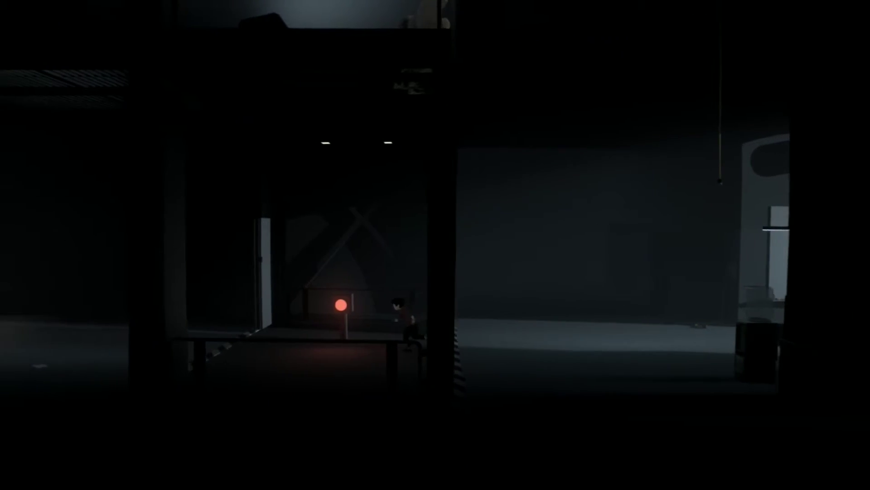